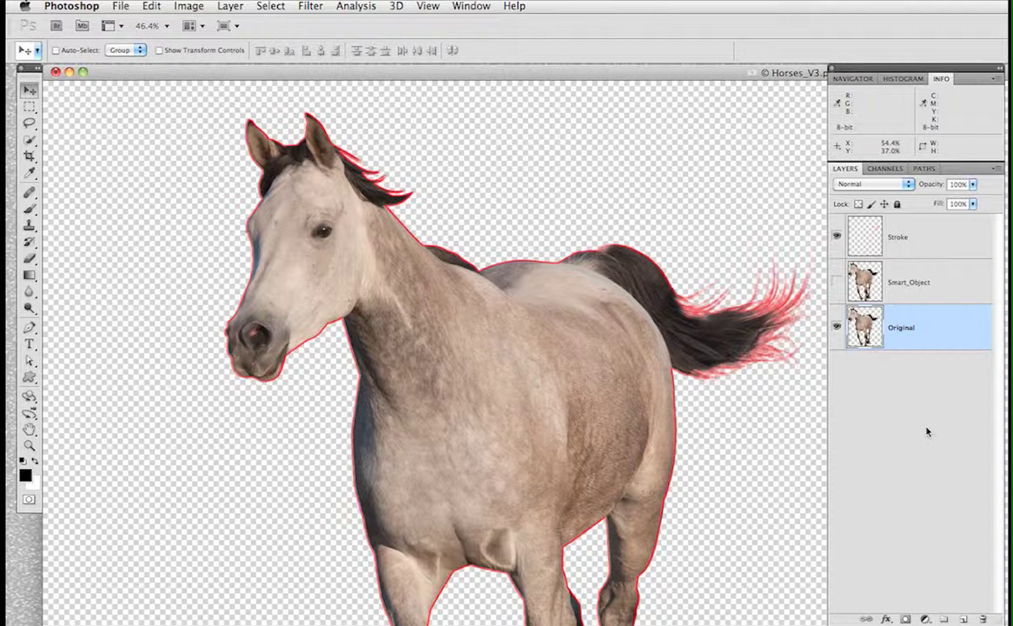
- Compare the Smart_Object, Original and Stroke layers by toggling their visibility, leaving Original selected and Smart_Object hidden
left_click(839, 282)
left_click(917, 282)
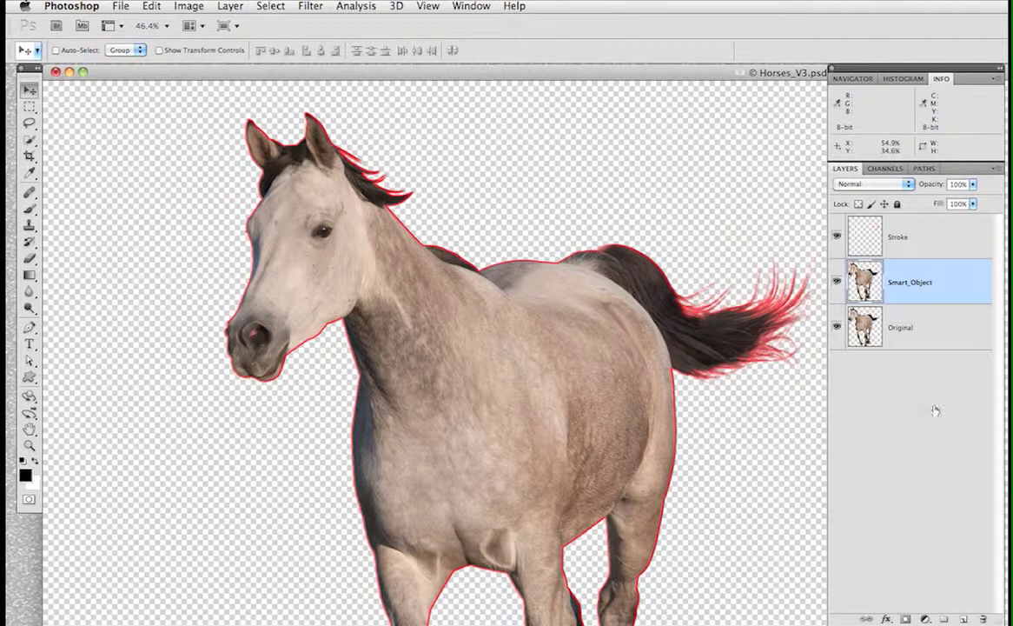
left_click(835, 282)
left_click(837, 328)
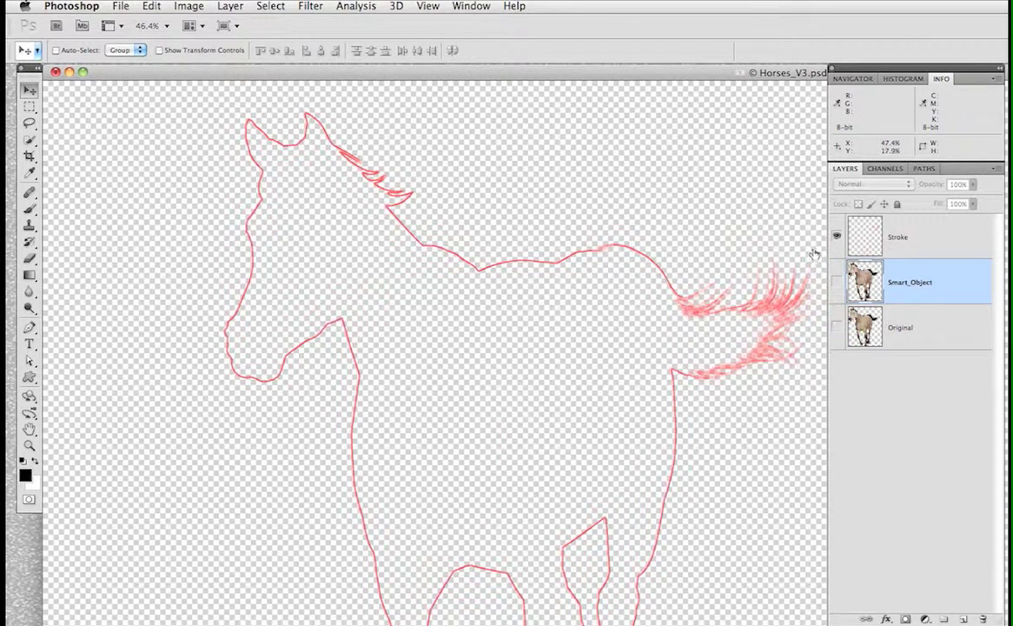
left_click(836, 324)
left_click(844, 326)
left_click(837, 243)
left_click(839, 242)
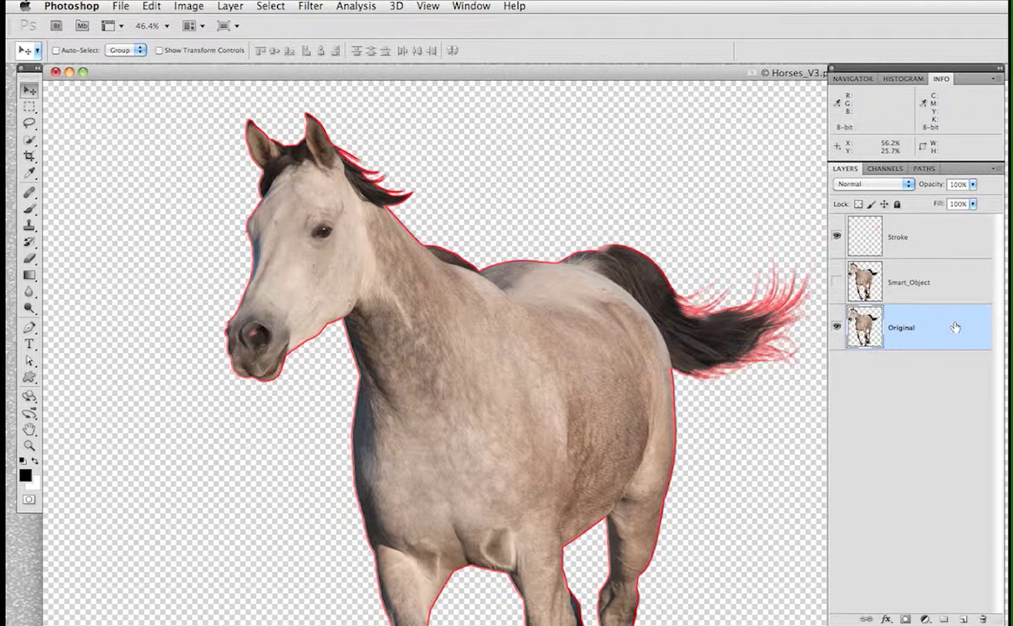
- Examine the detail of the horse's body and head on the Original layer at 100% magnification
key("super+1")
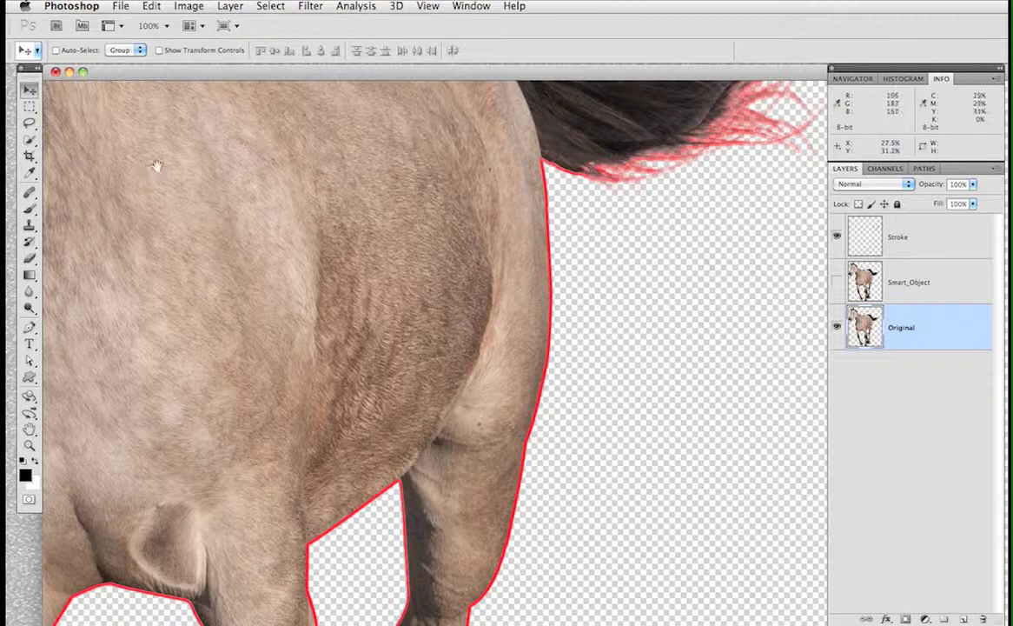
left_click_drag(142, 155, 585, 434)
mouse_move(302, 232)
left_mouse_down()
mouse_move(380, 305)
mouse_move(473, 415)
mouse_move(479, 440)
left_mouse_up()
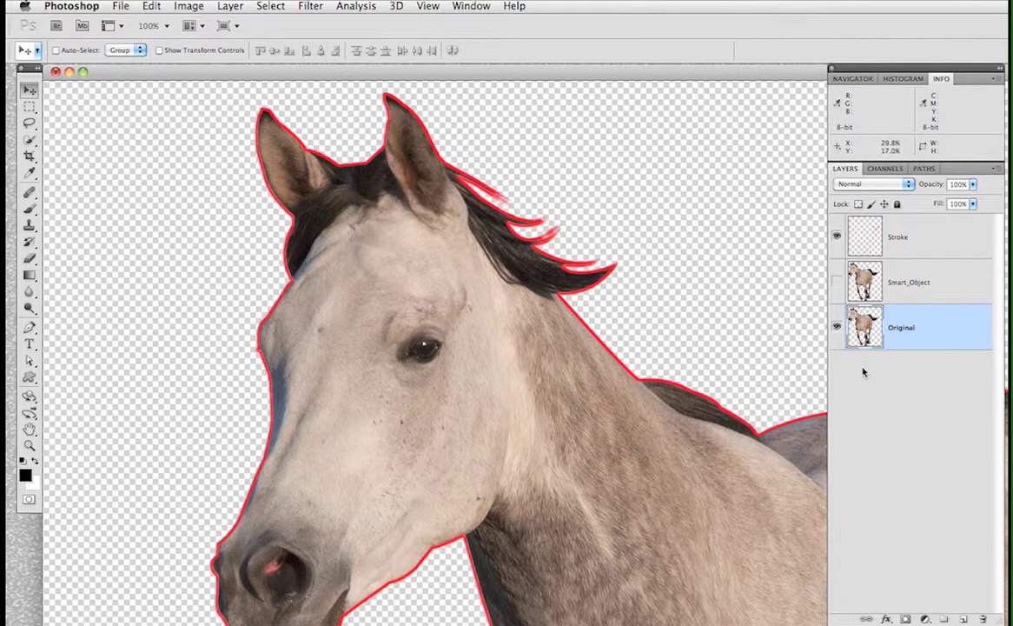
key("super+0")
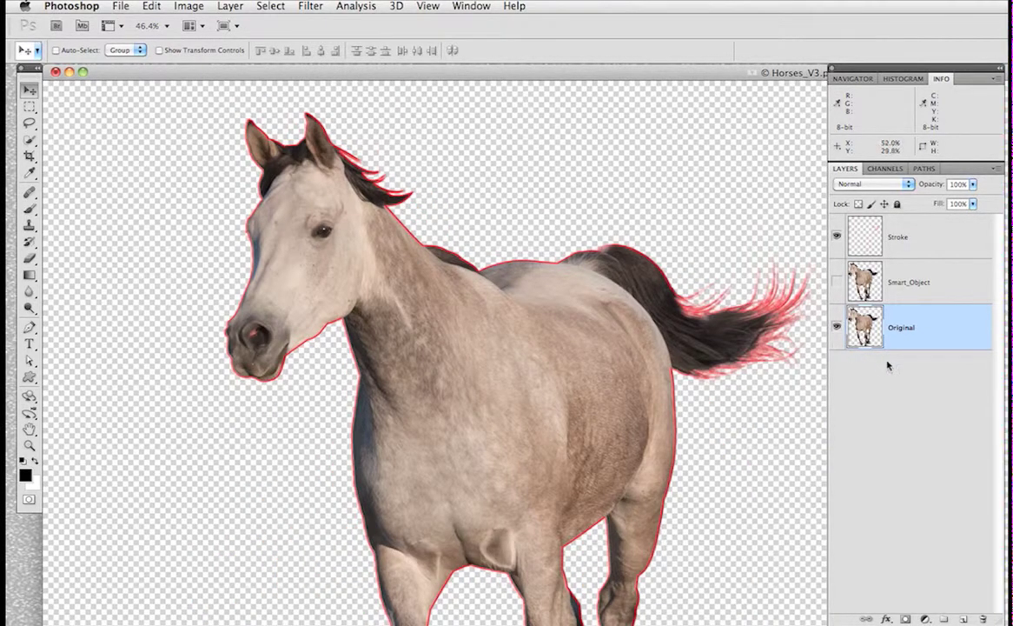
- Scale the Original layer down proportionally to 25% width and height with Free Transform
left_click(152, 6)
left_click(158, 309)
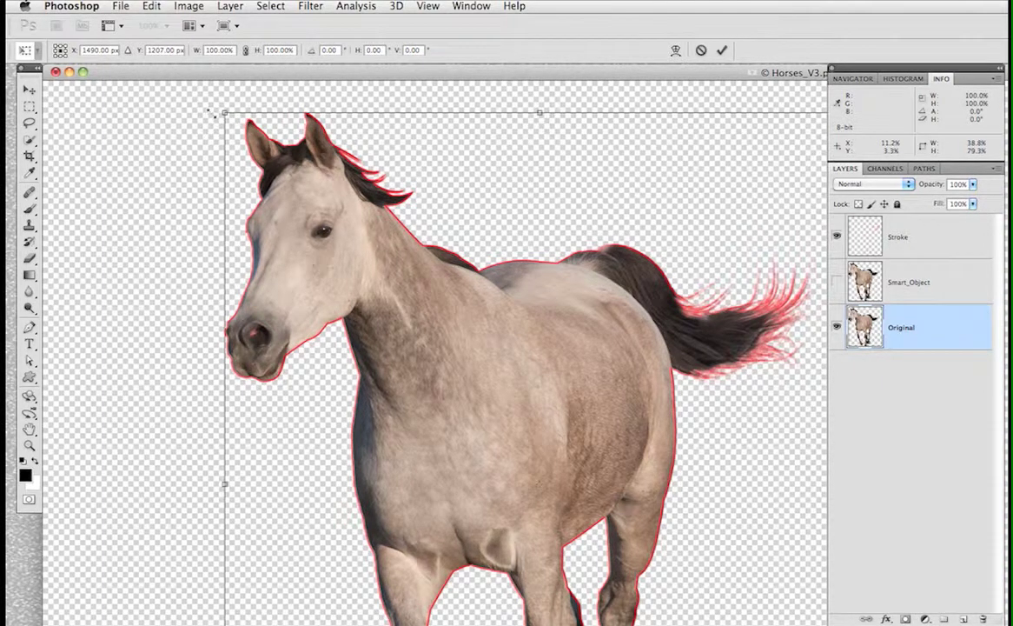
left_click_drag(225, 113, 466, 398)
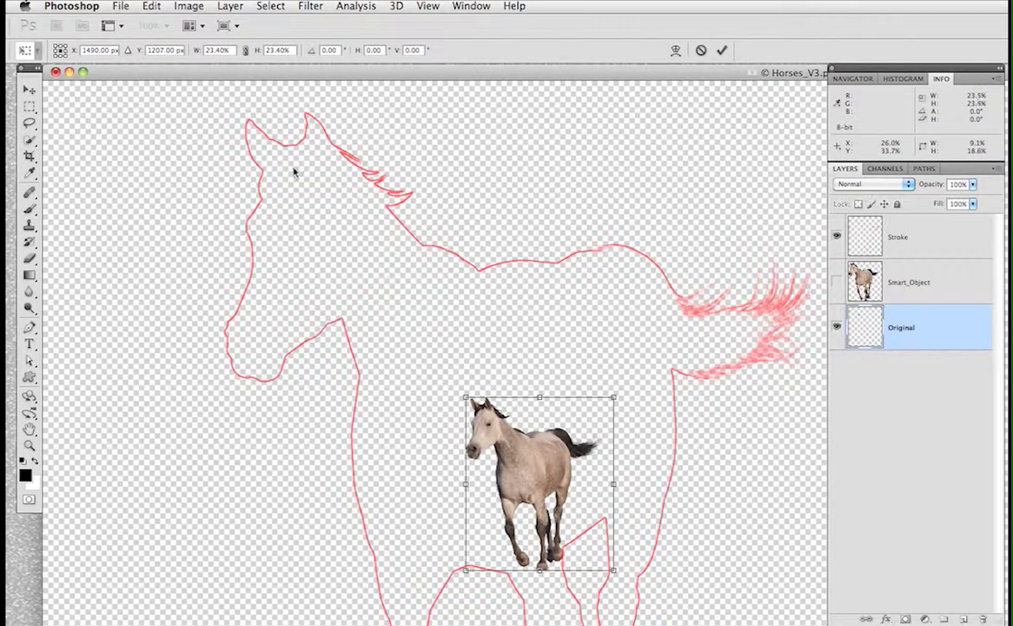
left_click(246, 50)
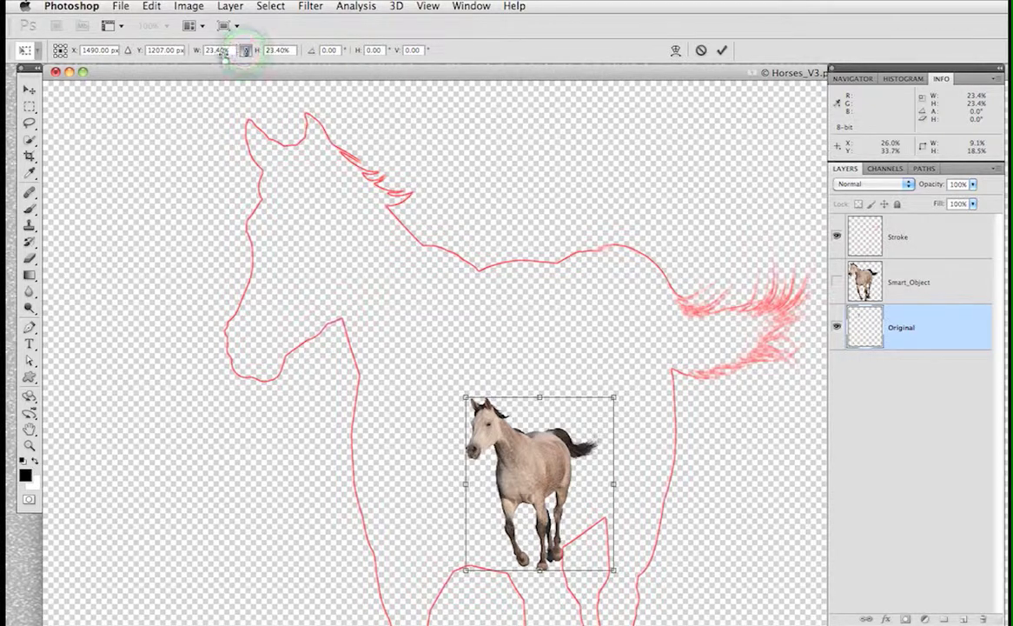
left_click(289, 51)
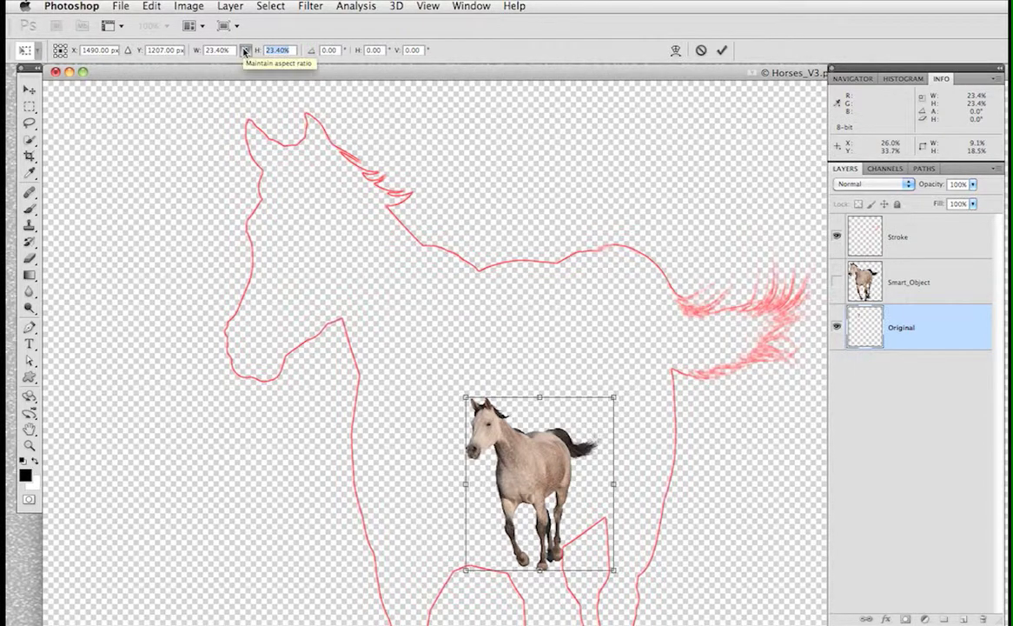
type("25")
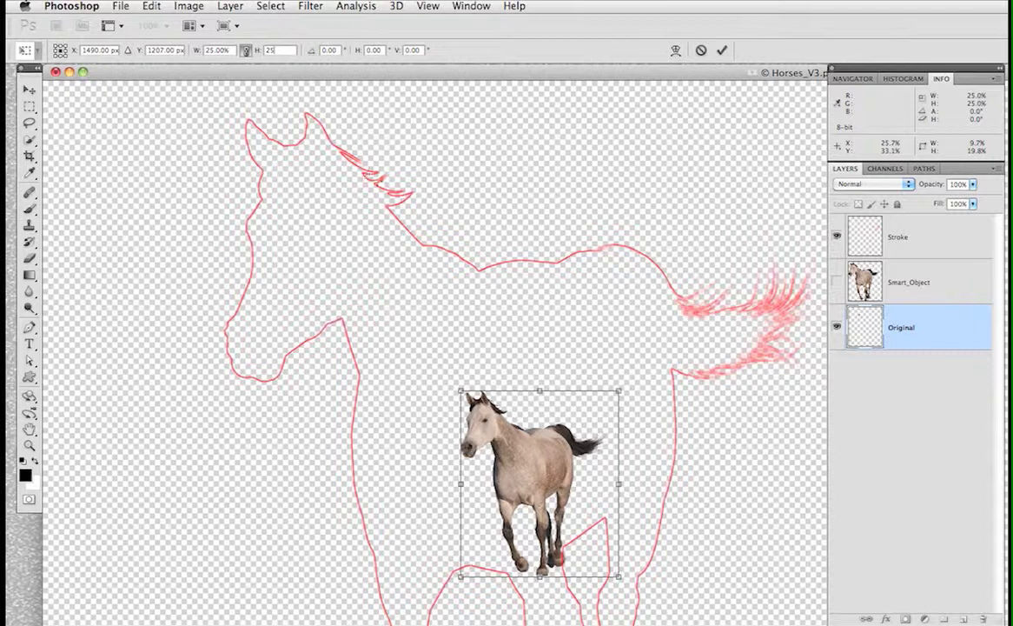
key("Return")
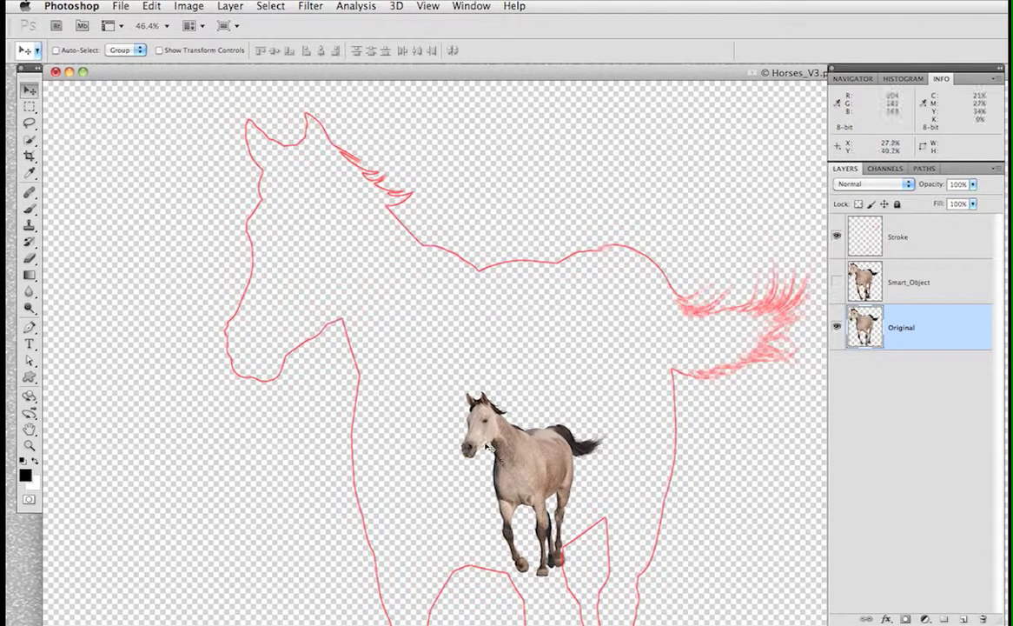
- Free Transform the Original layer proportionally back up to about 400% to fill the red outline
left_click(141, 7)
mouse_move(303, 324)
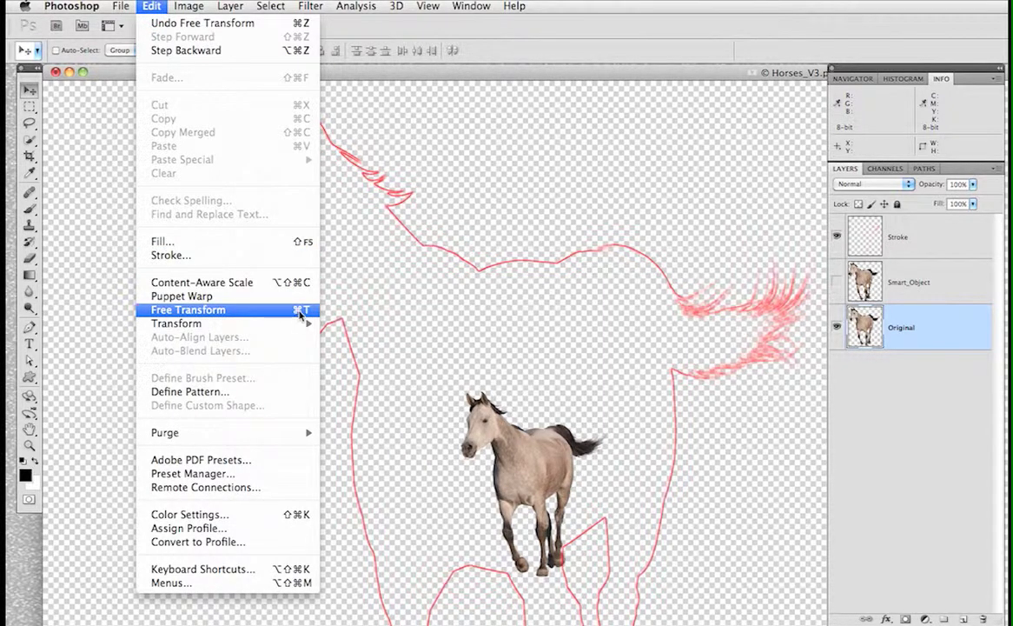
left_click(295, 313)
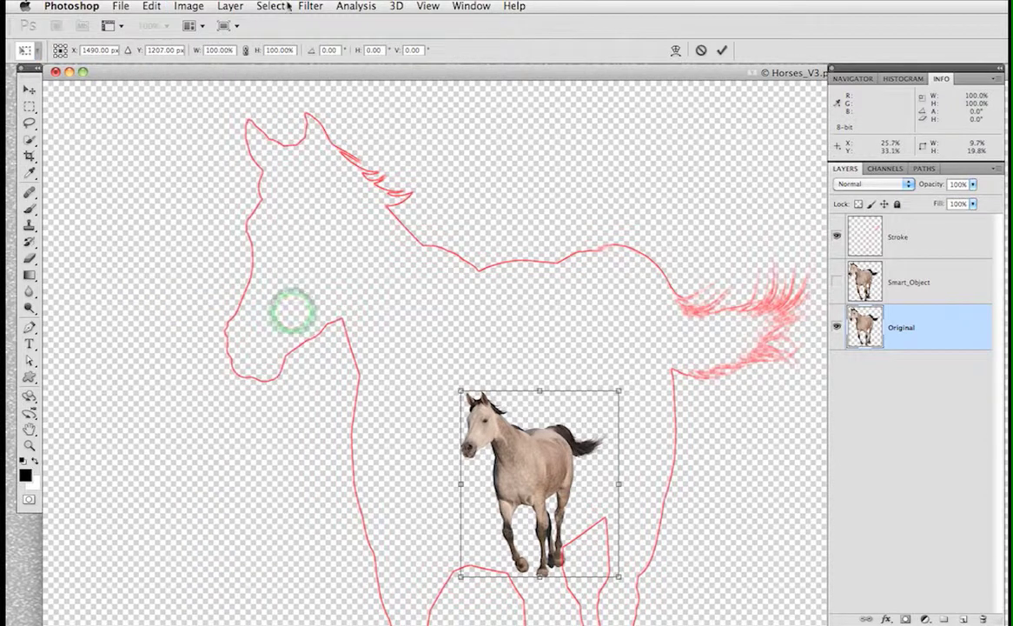
left_click(247, 50)
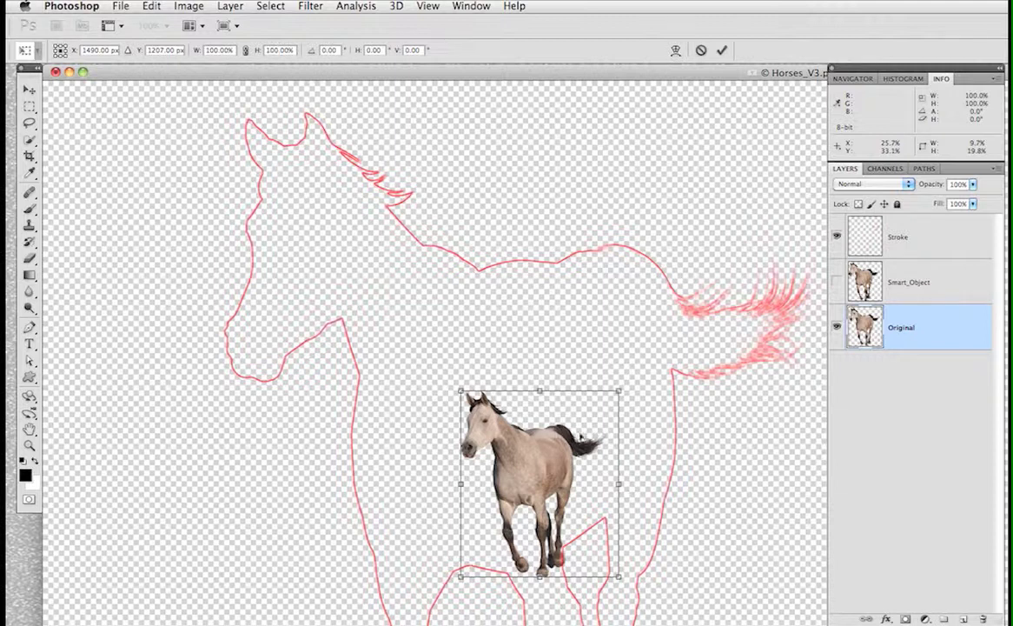
left_click_drag(455, 398, 149, 177)
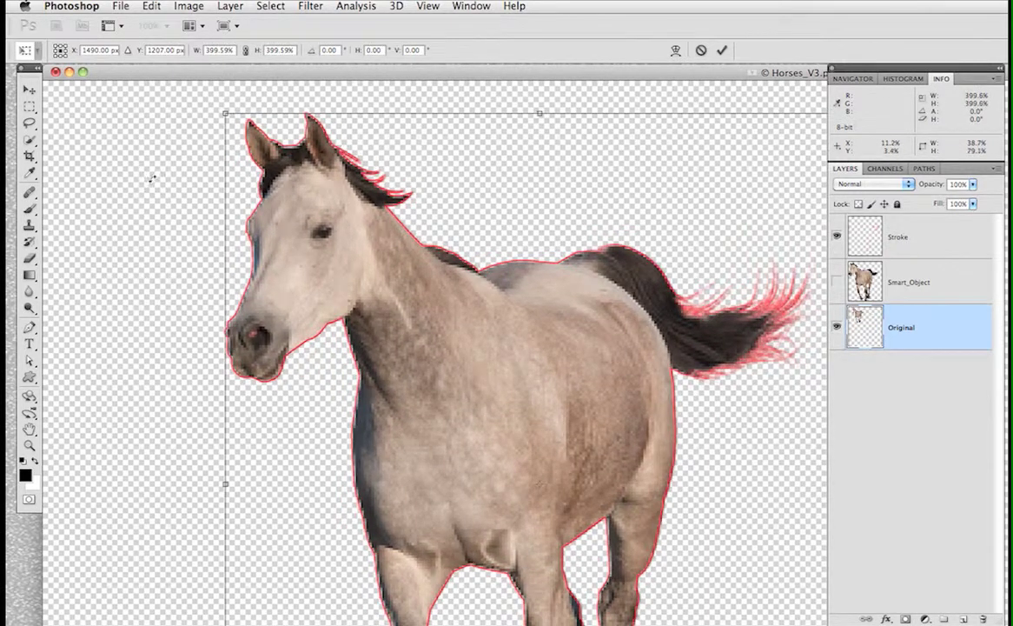
key("Return")
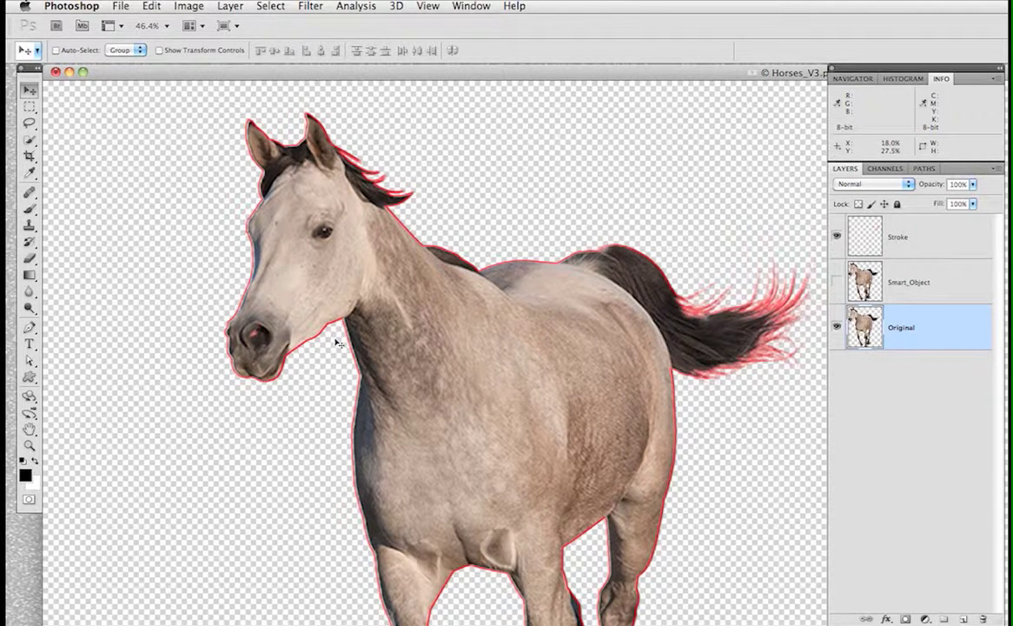
- Compare the rescaled Original horse's head with the Smart_Object layer at 100% magnification by toggling Smart_Object's visibility
key("ctrl+1")
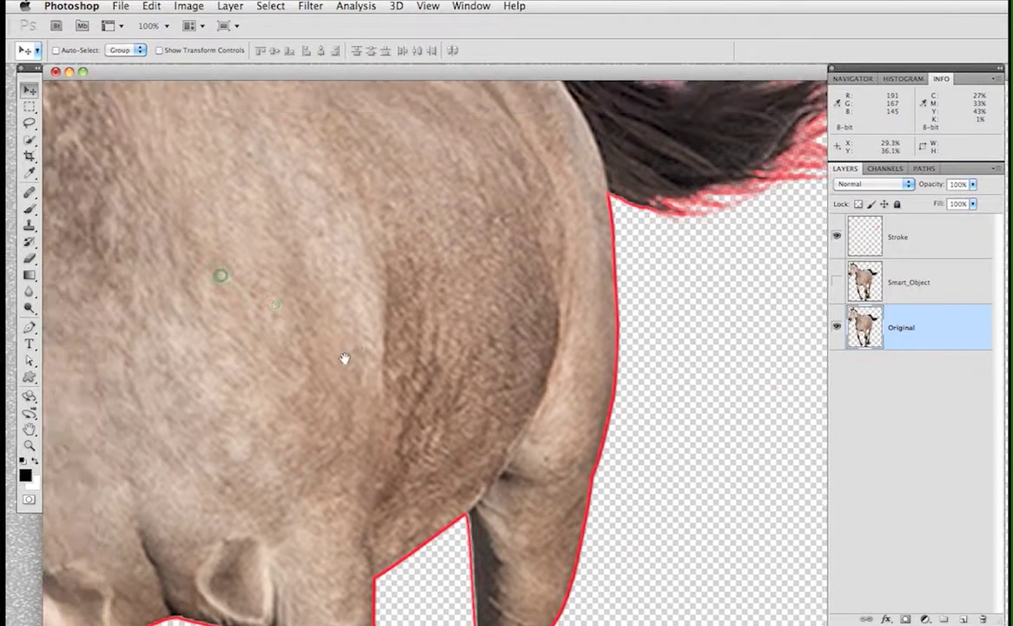
left_click_drag(345, 358, 406, 377)
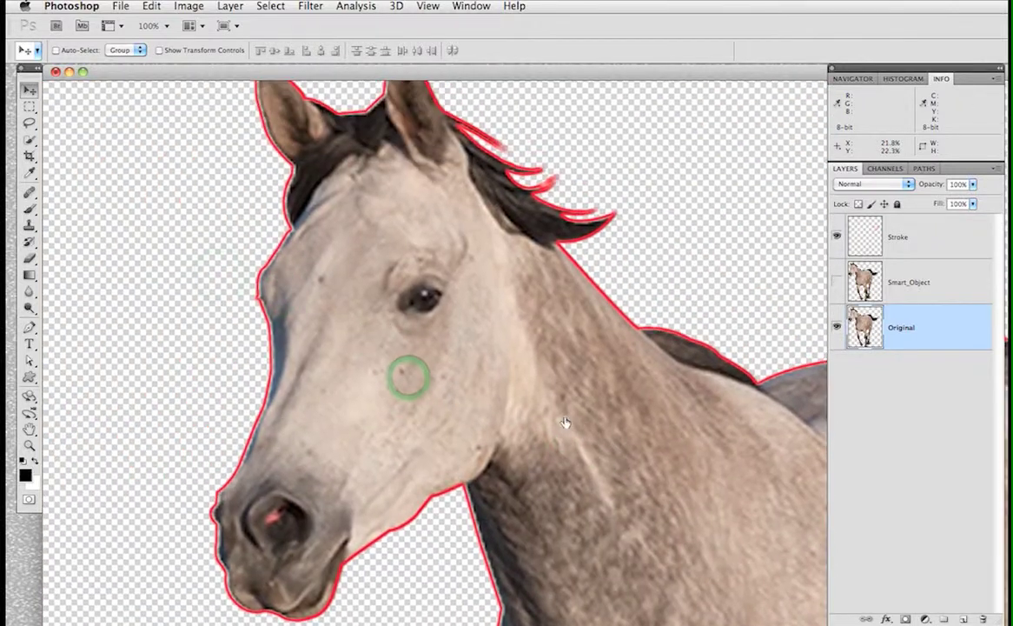
left_click(837, 282)
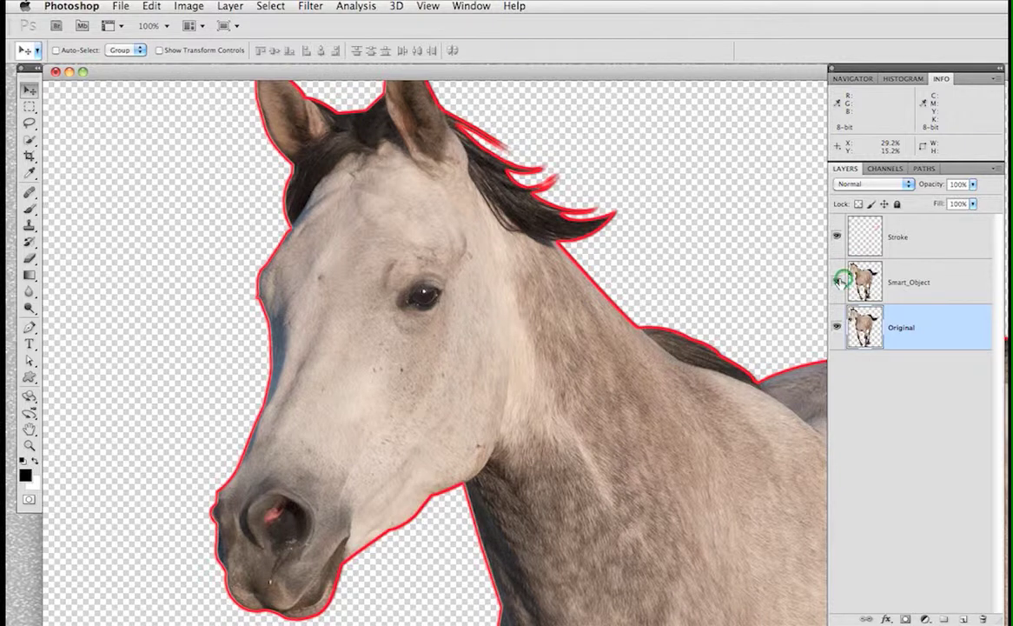
left_click(839, 279)
left_click(839, 279)
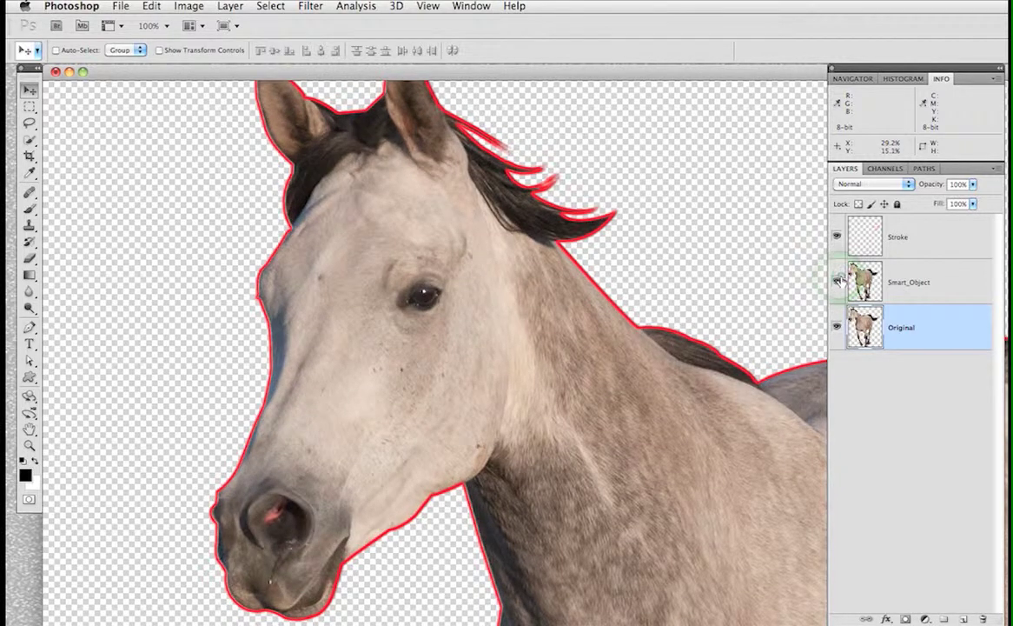
left_click(839, 280)
left_click(840, 280)
- Offset the Smart_Object horse beside the Original for comparison, hide the Stroke layer, and move the horse back into place
left_click(845, 280)
left_click_drag(358, 360, 552, 393)
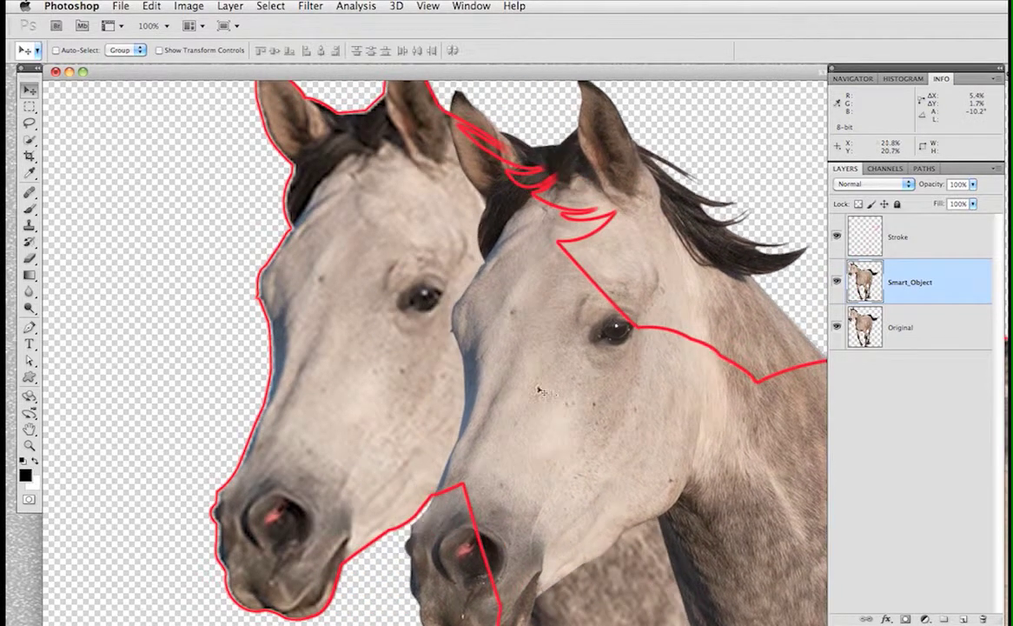
left_click(837, 237)
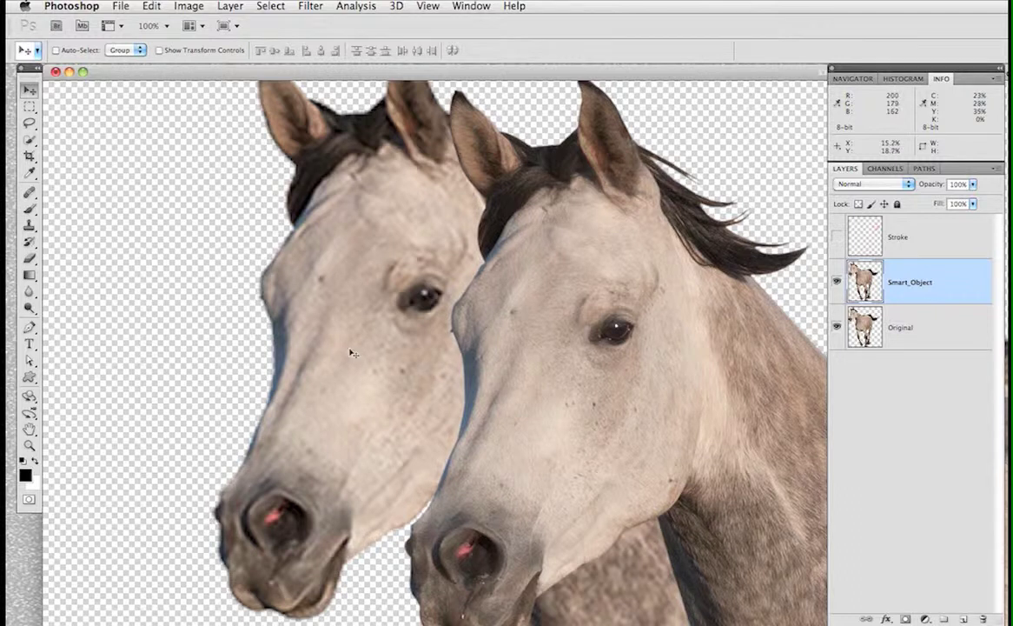
left_click_drag(650, 401, 464, 361)
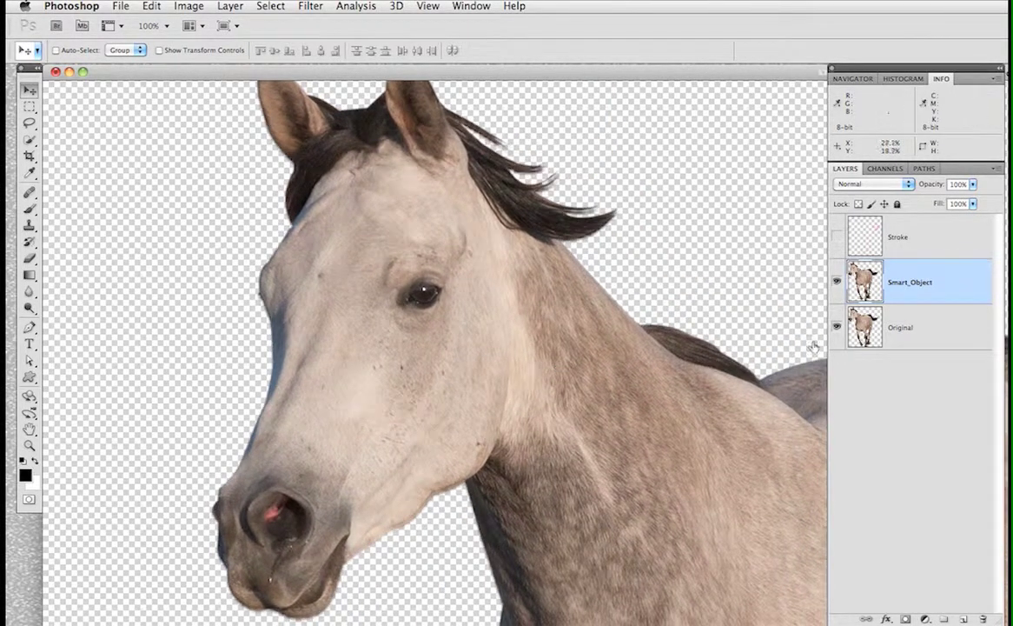
- Hide the Original layer and convert the Smart_Object layer to a Smart Object
left_click(836, 327)
left_click(546, 230)
left_click(229, 6)
mouse_move(250, 240)
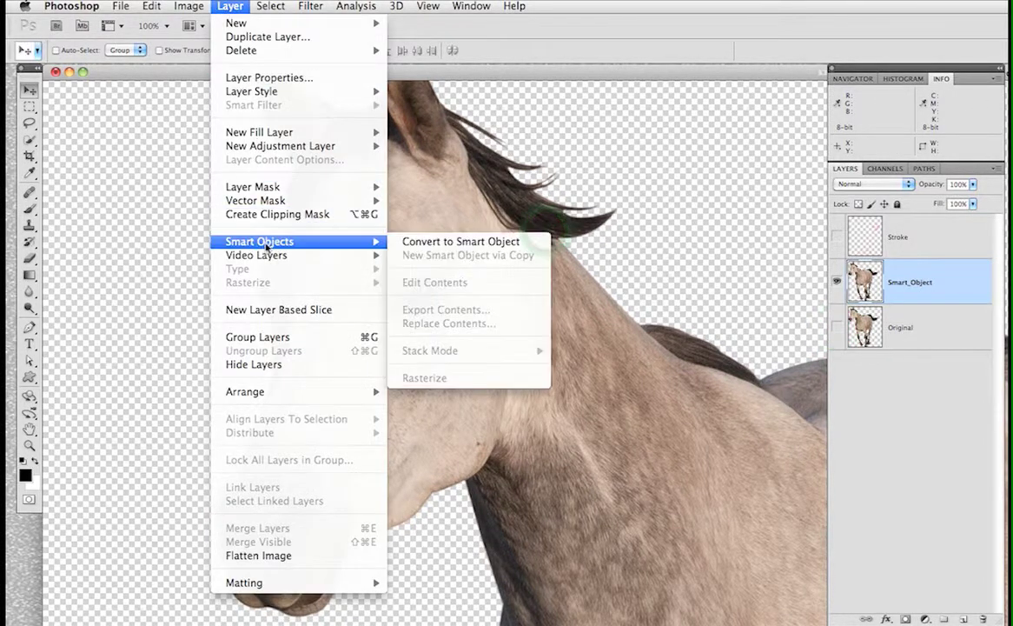
left_click(461, 244)
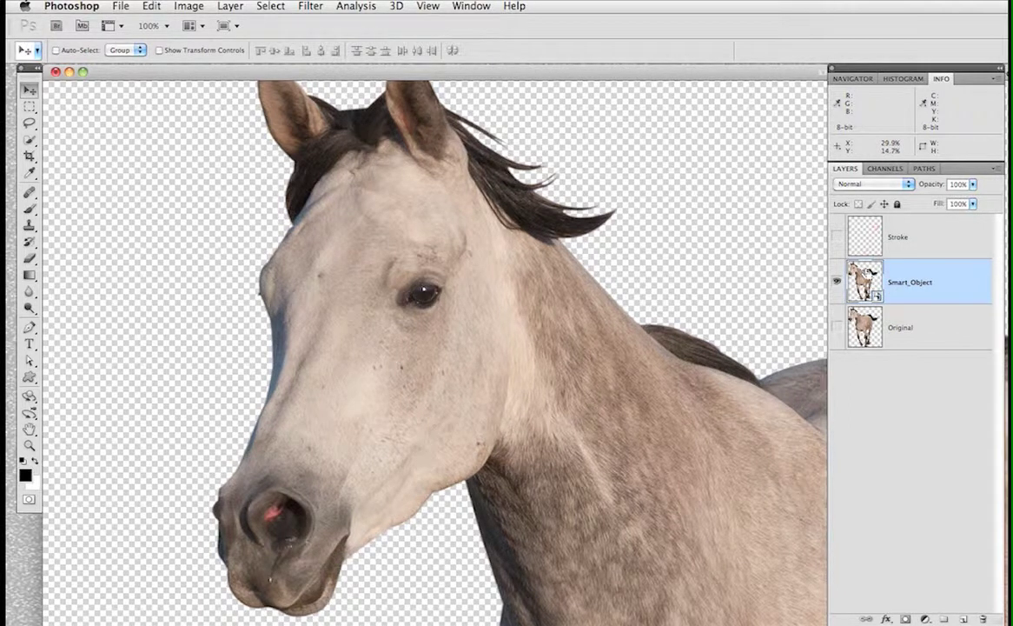
- Scale the Smart_Object layer down proportionally to 25% width and height with Free Transform
key("super+0")
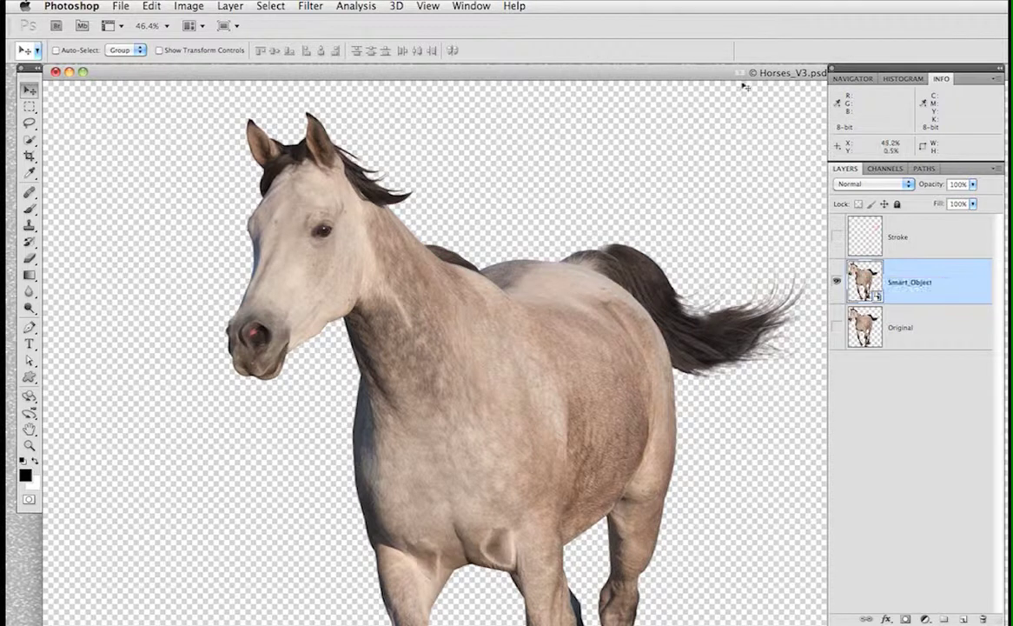
left_click(149, 7)
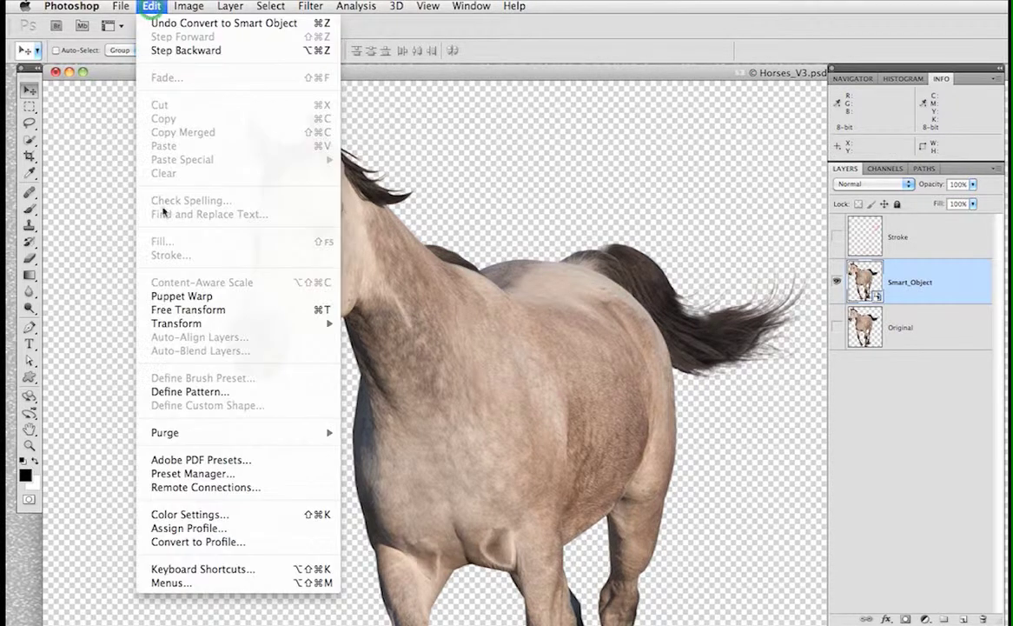
left_click(198, 311)
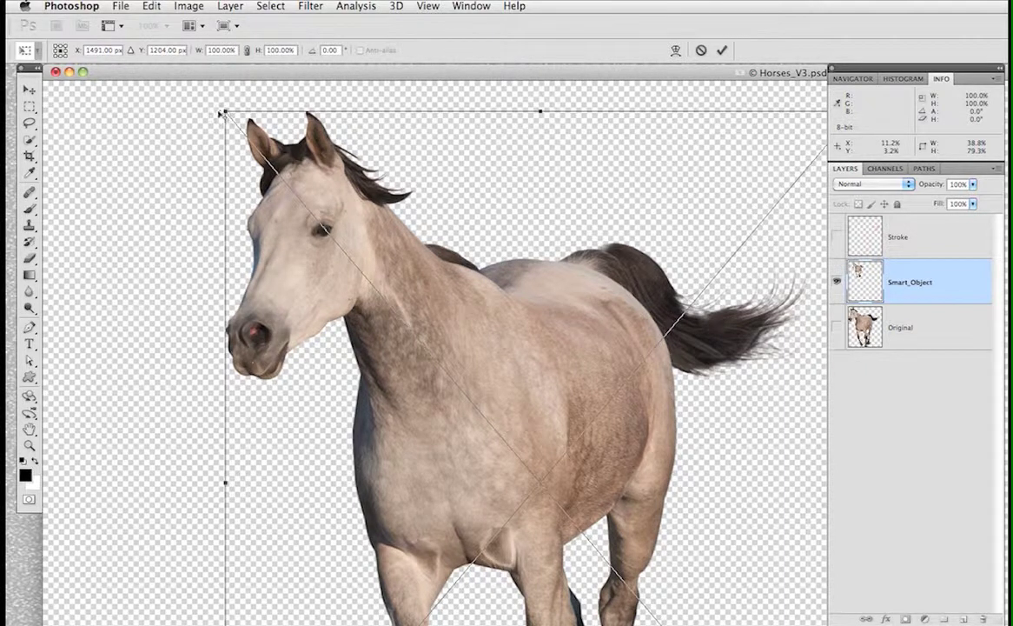
left_click_drag(224, 111, 462, 391)
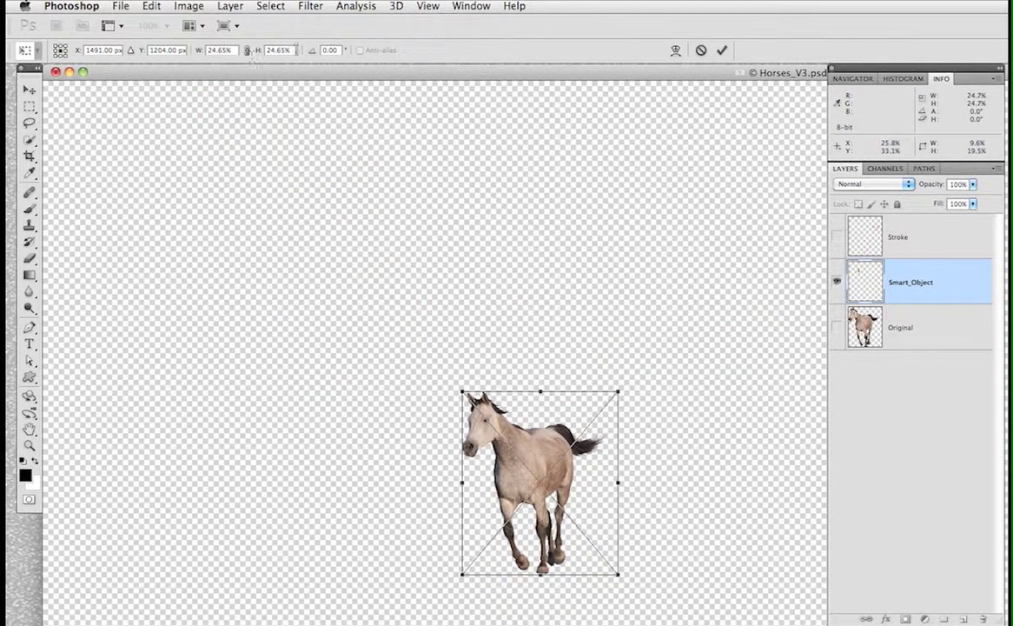
left_click(246, 50)
left_click(248, 50)
left_click(279, 50)
type("25")
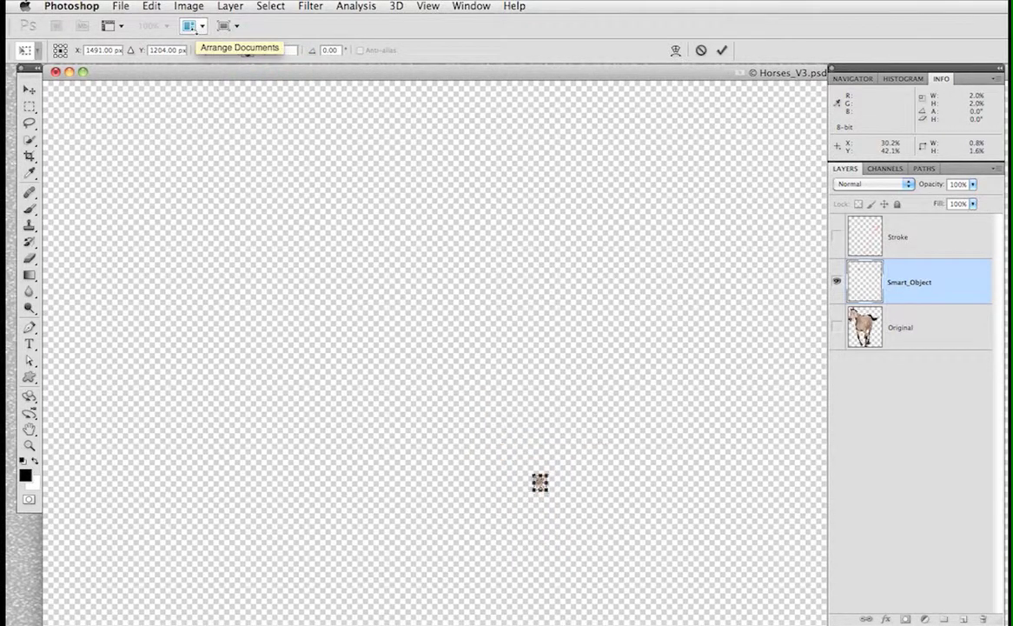
key("Return")
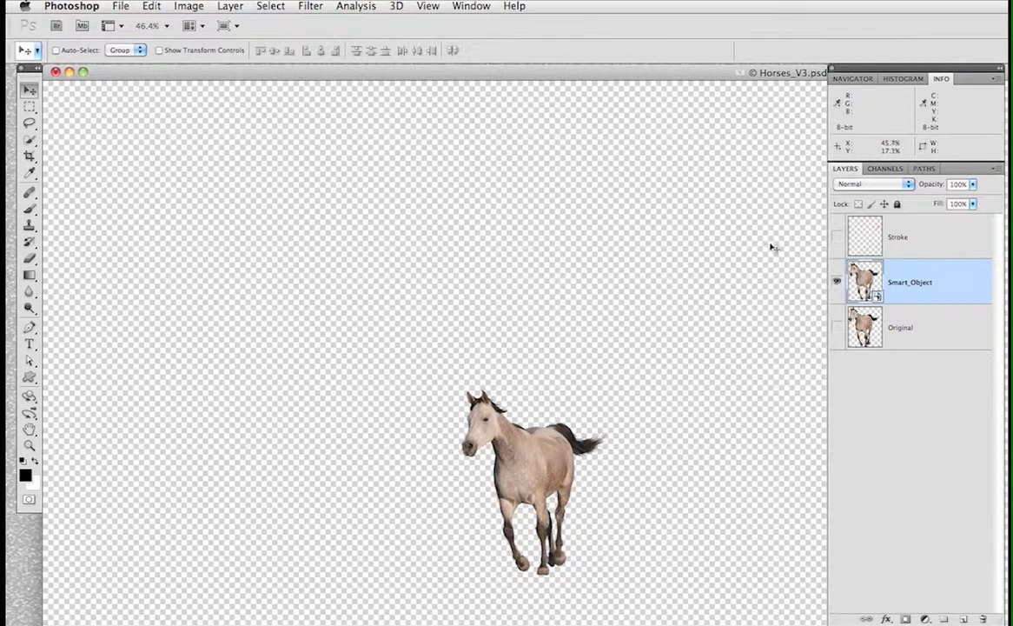
- Scale the Smart_Object layer back up proportionally to 100% width and height with Free Transform
left_click(151, 6)
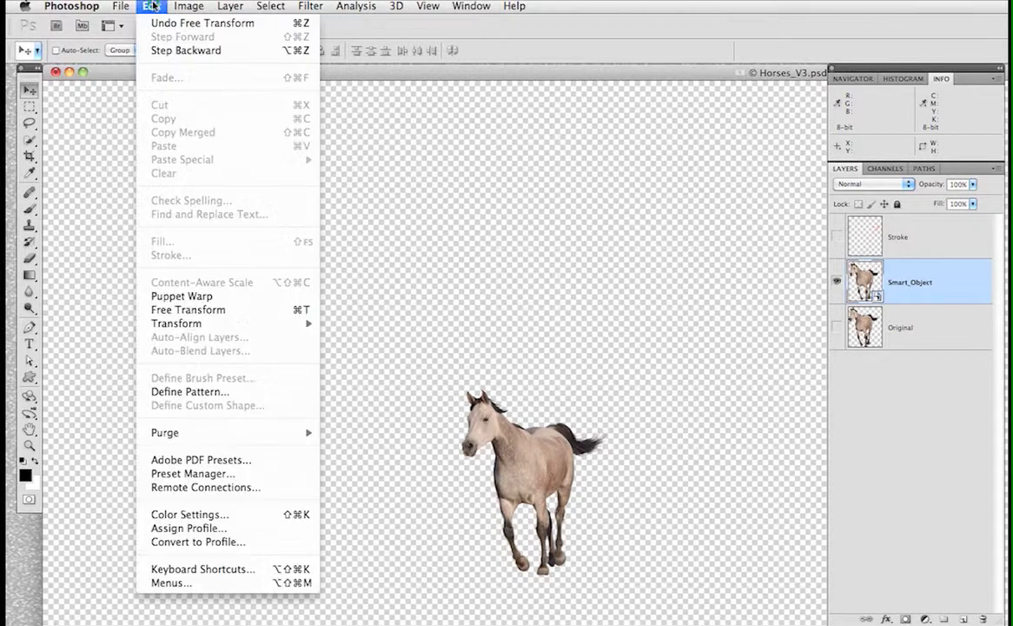
left_click(184, 310)
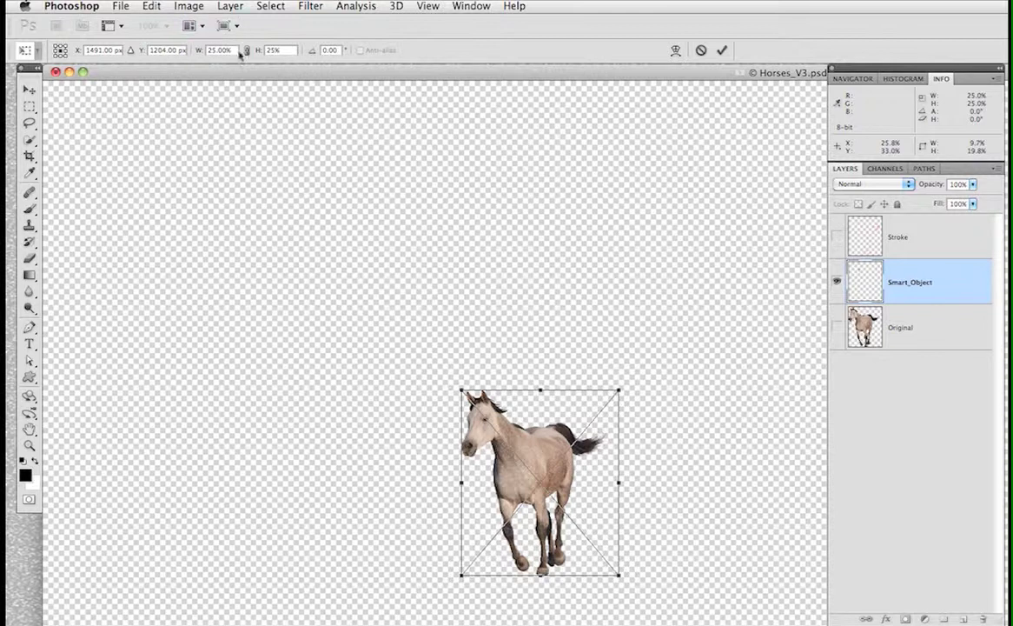
left_click(248, 52)
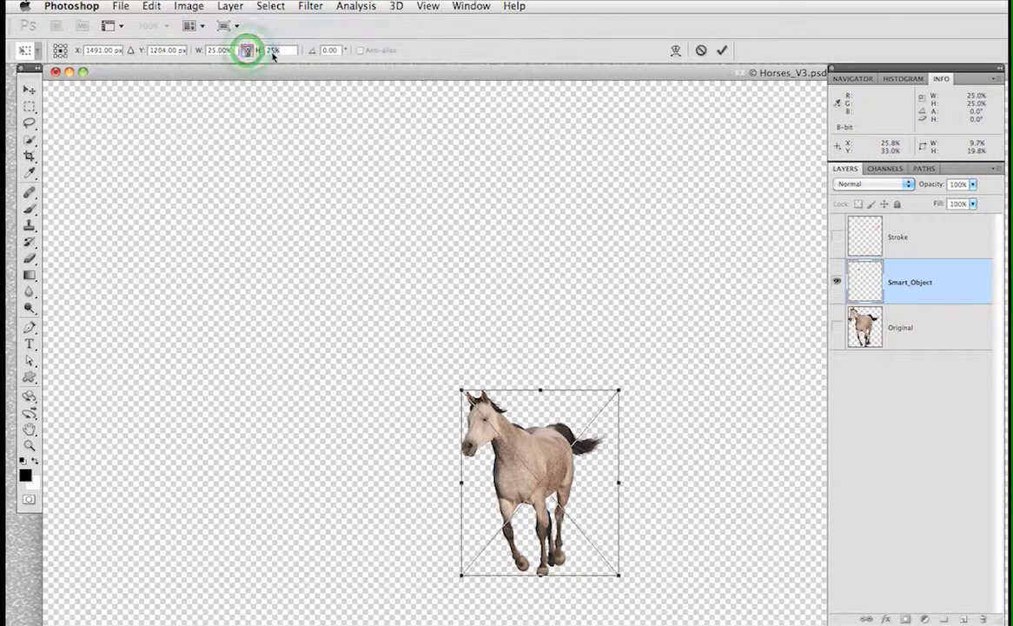
type("100")
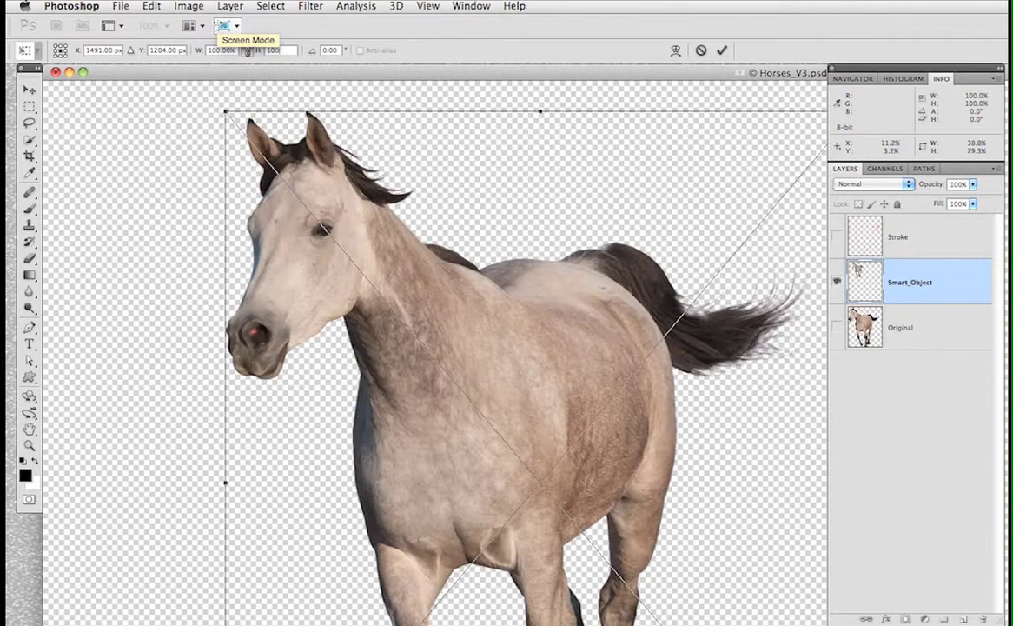
key("Return")
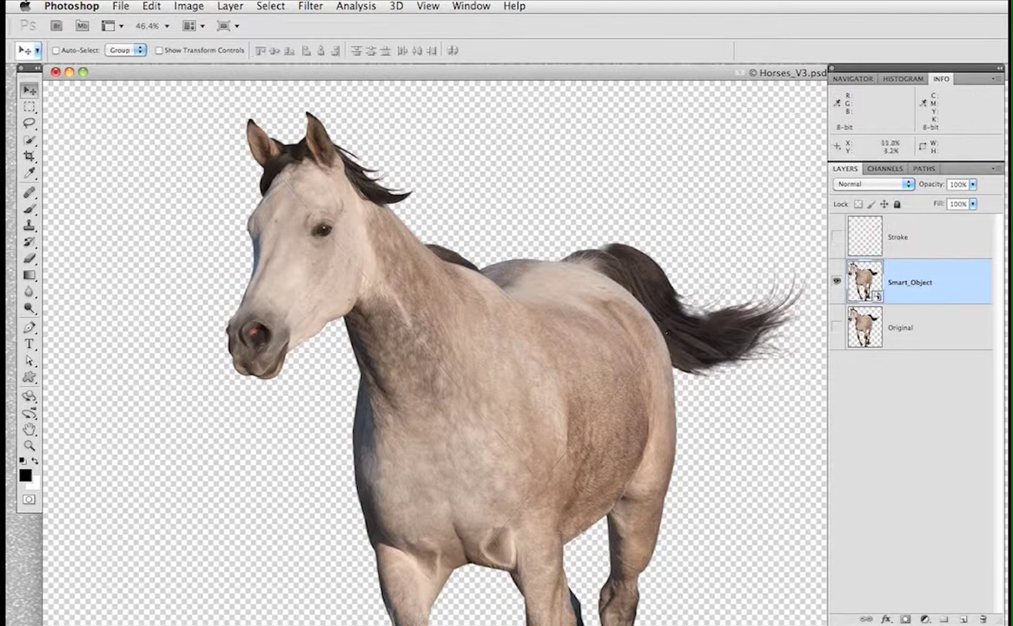
- Make the Stroke and Original layers visible together with the Smart_Object layer
left_click(835, 235)
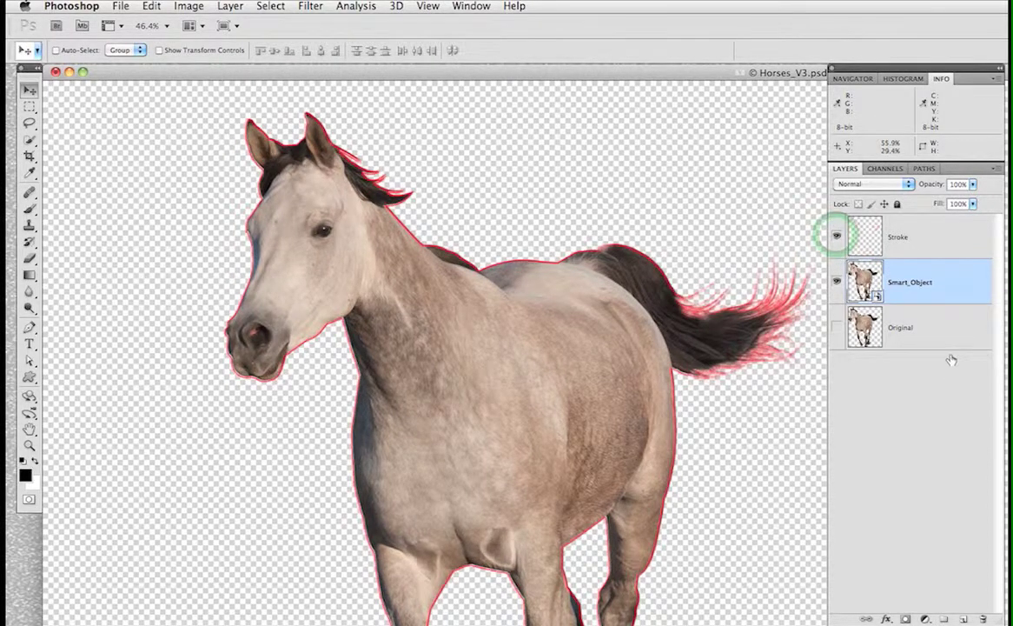
left_click(837, 327)
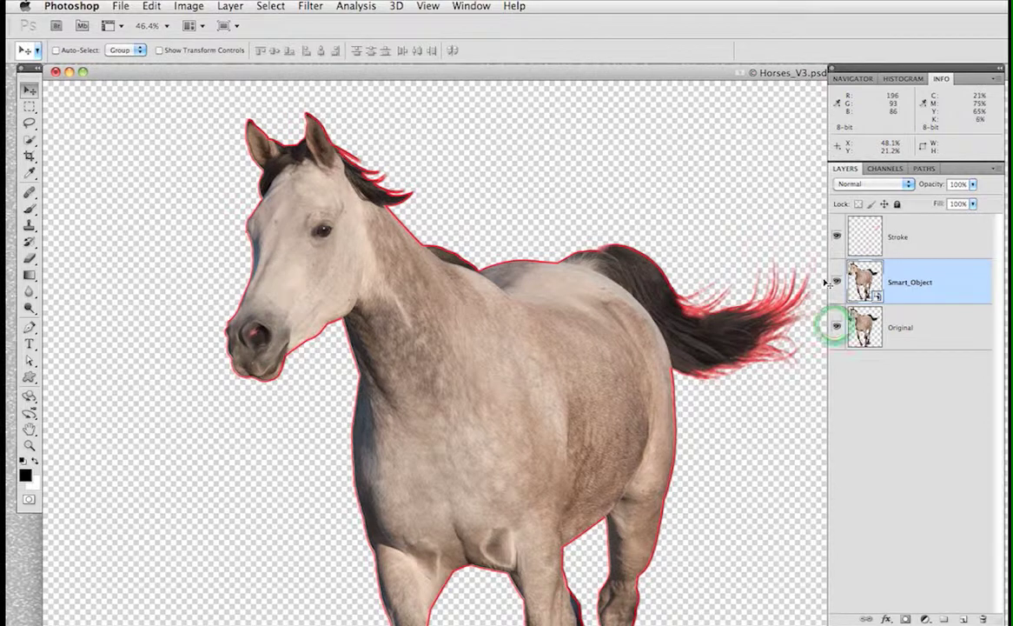
- Compare the rescaled Smart Object horse's head with the Original at 100% magnification by toggling the Smart_Object layer's visibility, leaving it shown
key("super+1")
left_click_drag(305, 321, 551, 476)
left_click_drag(322, 319, 512, 488)
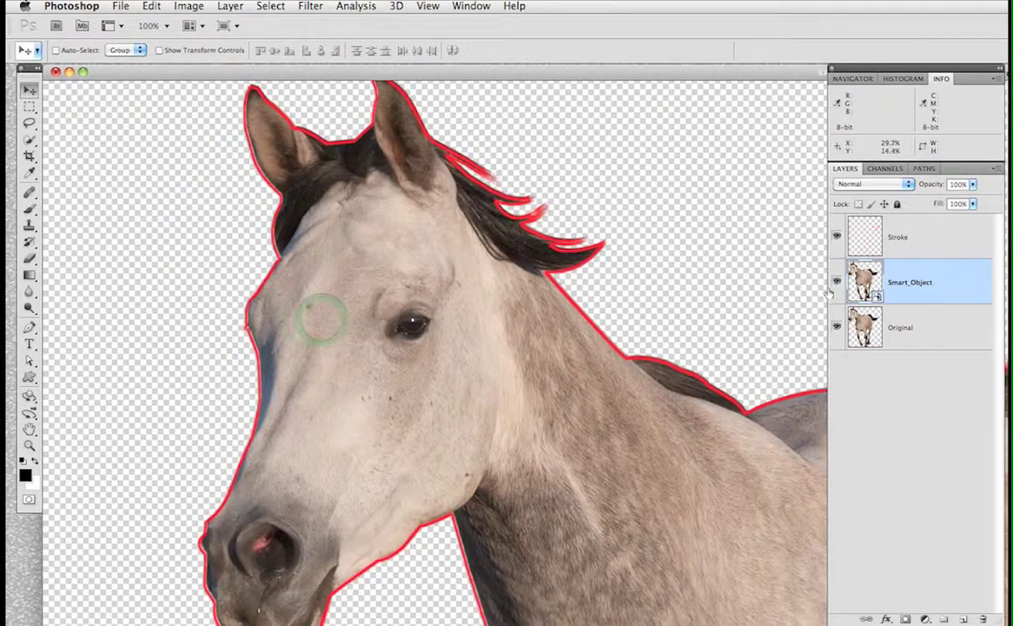
left_click(837, 282)
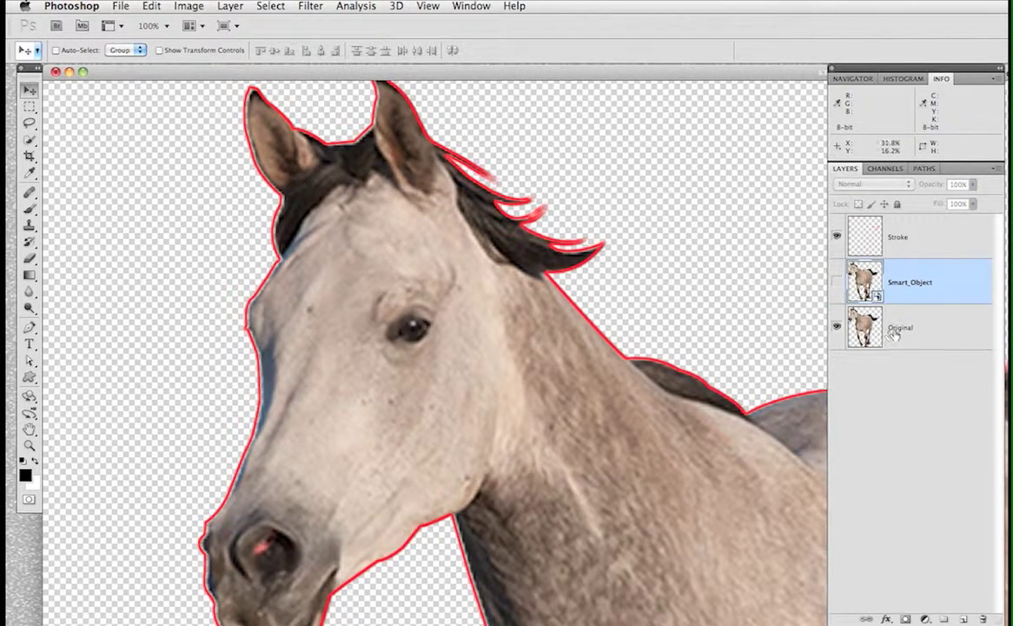
left_click(837, 283)
left_click(837, 282)
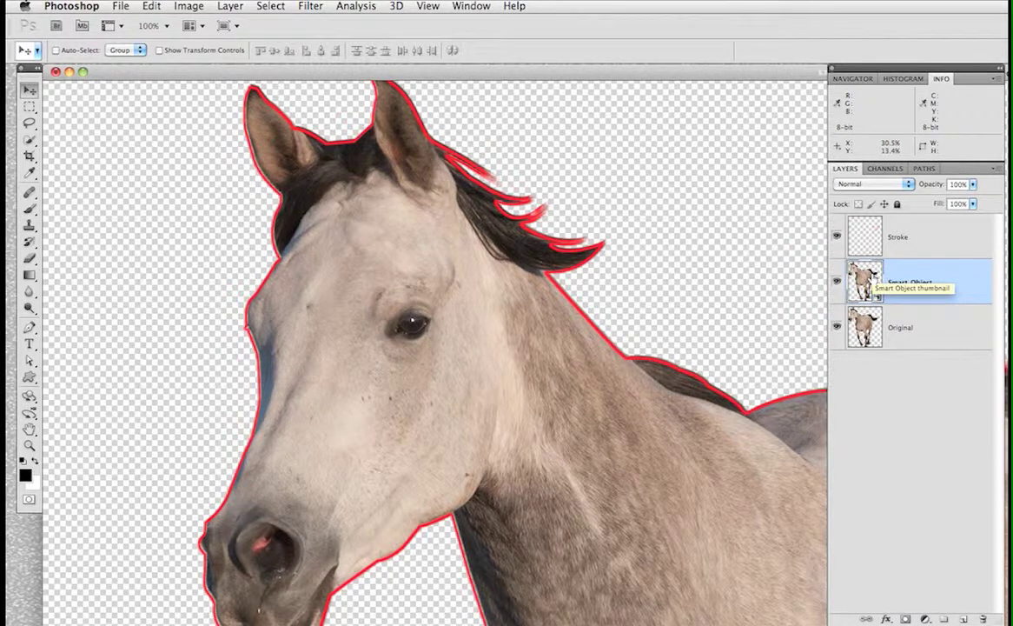
left_click(836, 281)
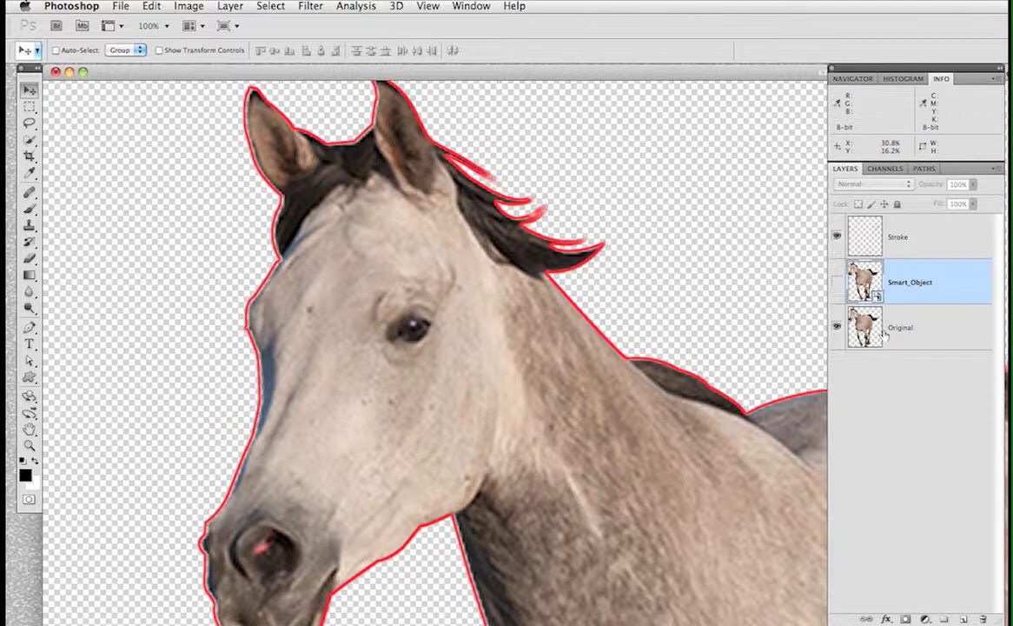
left_click(837, 282)
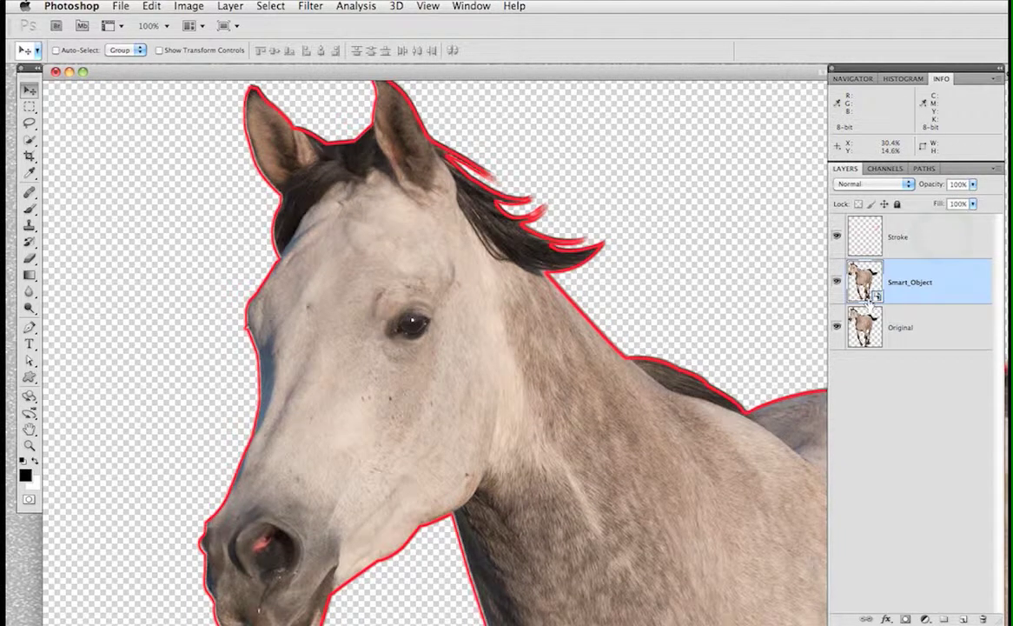